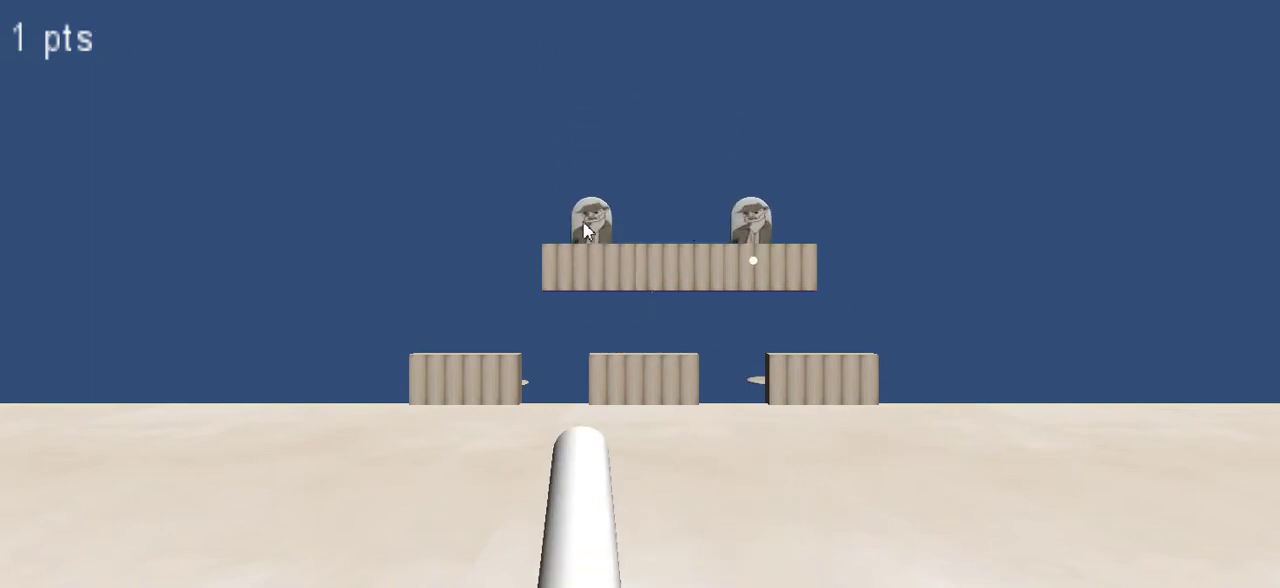
Shoot the targets rising on the upper wall and behind the left wall to reach 6 points
left_click(583, 222)
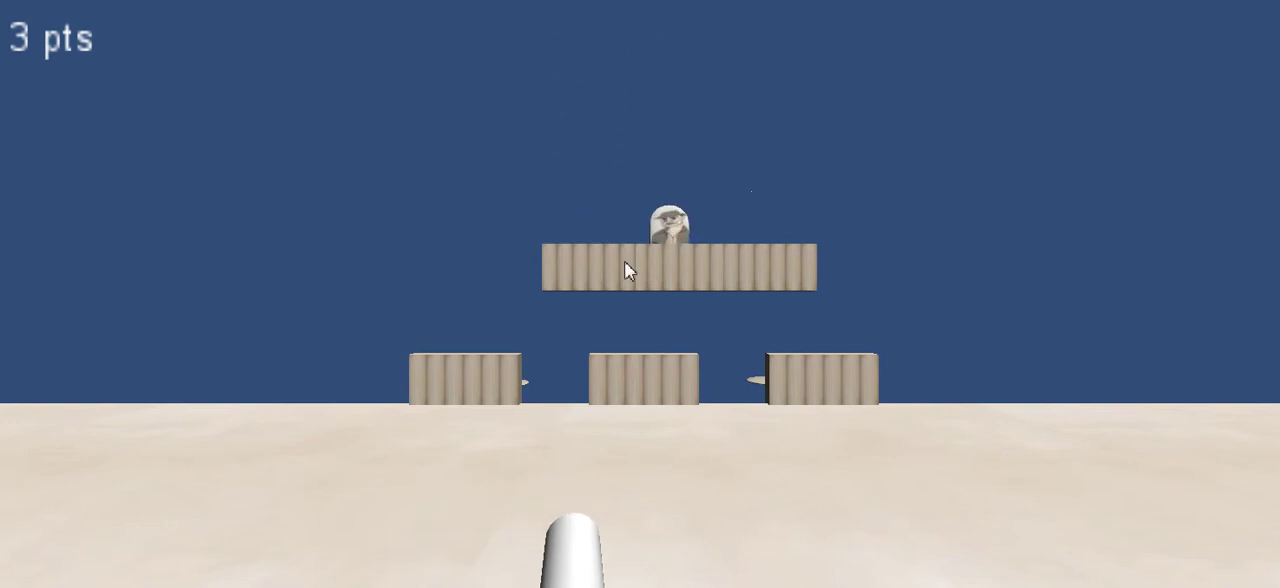
left_click(664, 266)
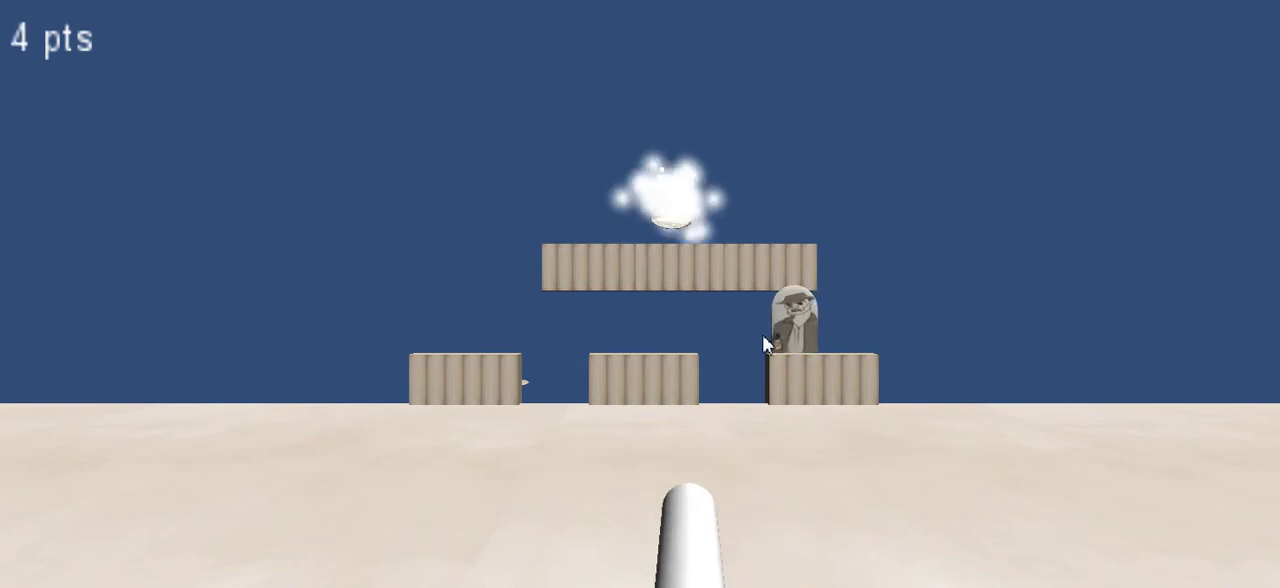
left_click(809, 320)
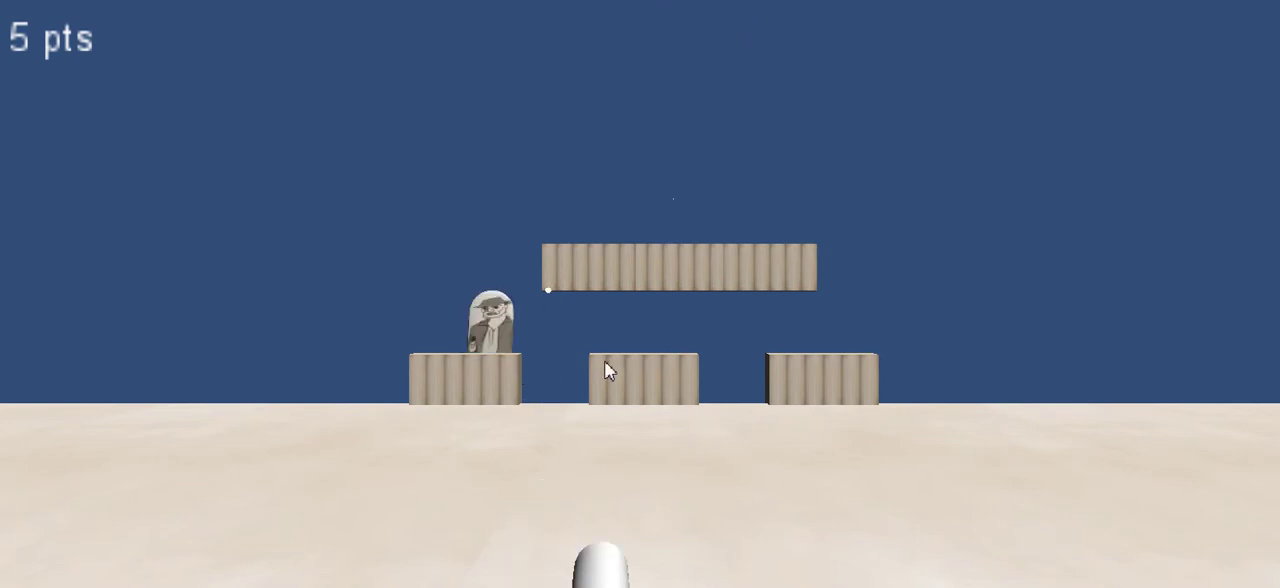
left_click(550, 282)
left_click(549, 280)
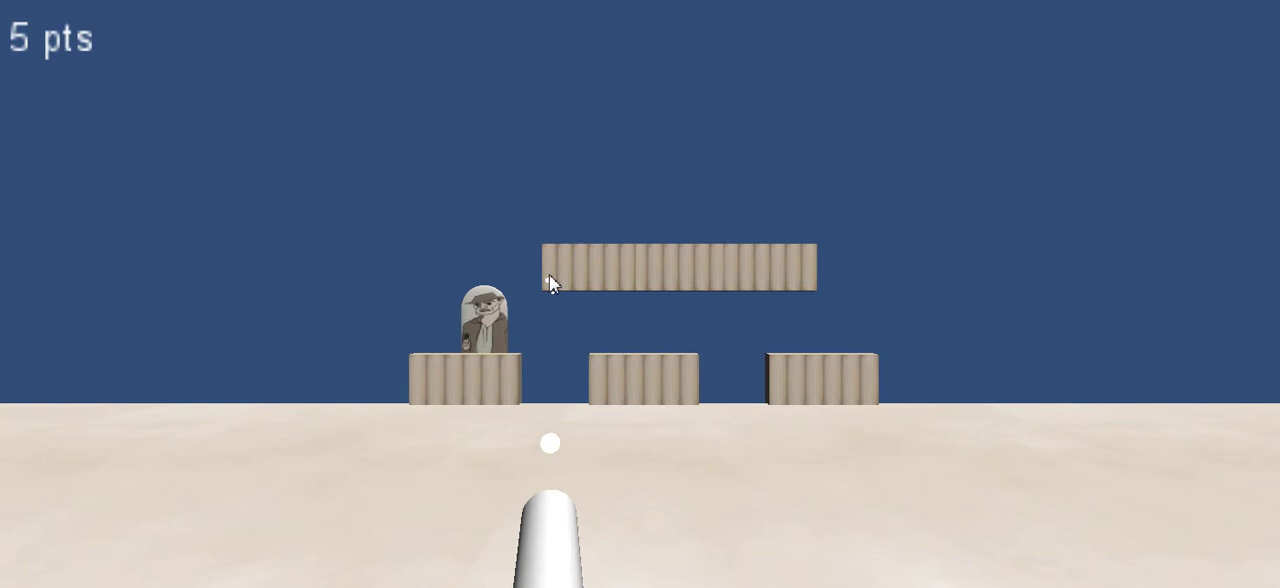
left_click(550, 265)
left_click(500, 440)
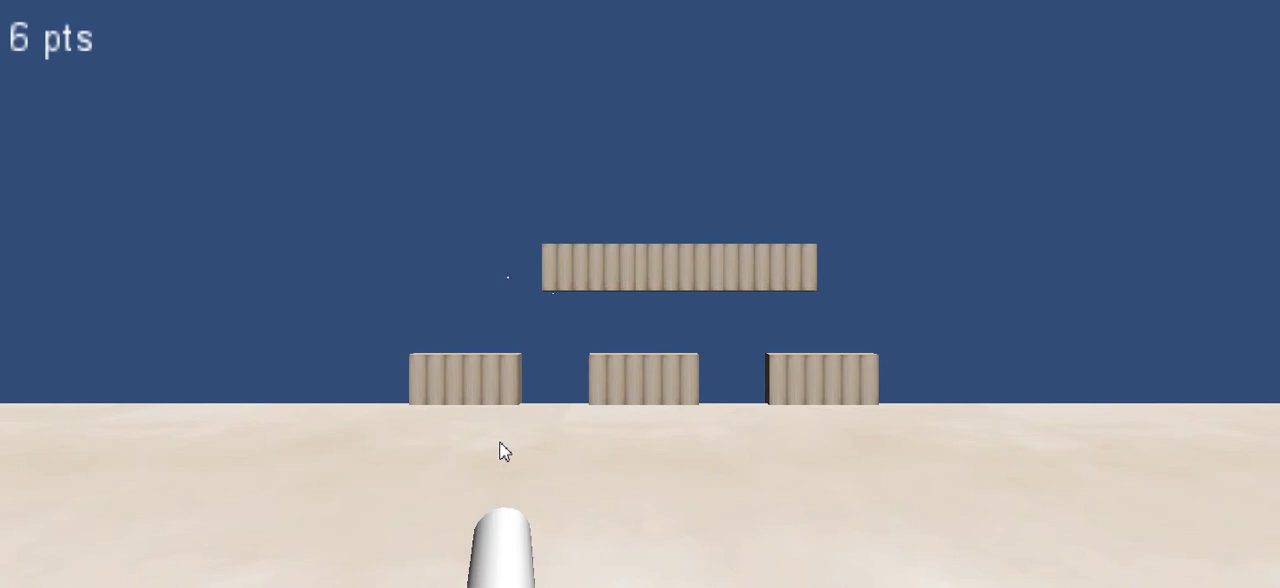
Start a new round and fire toward the middle wall, scoring 2 points
left_click(615, 460)
left_click(640, 420)
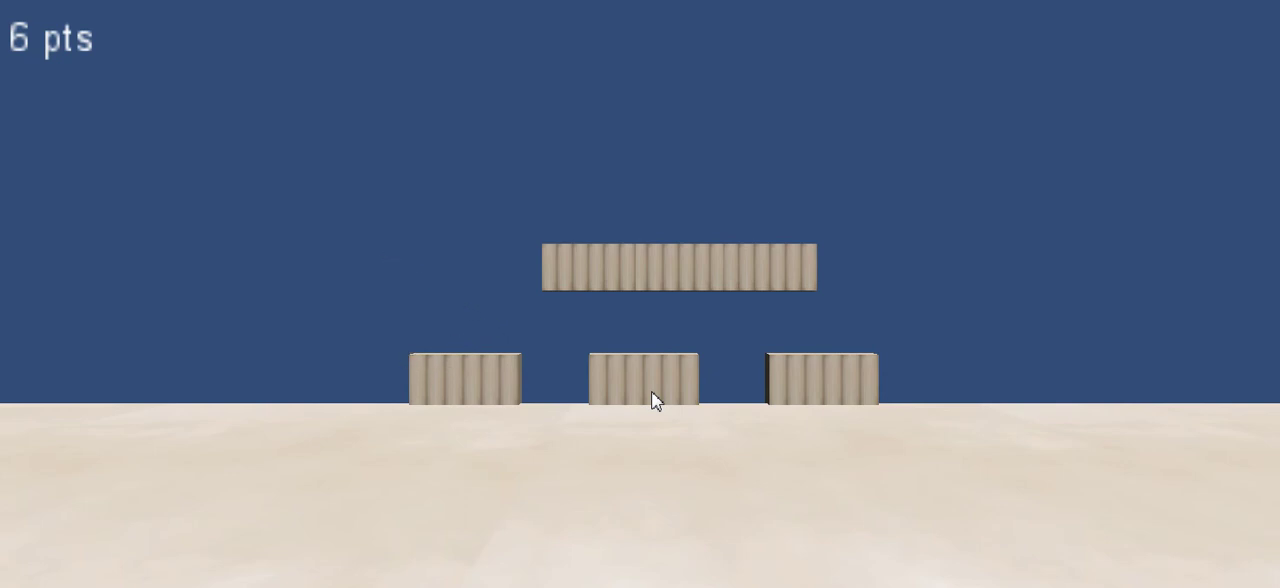
left_click(755, 72)
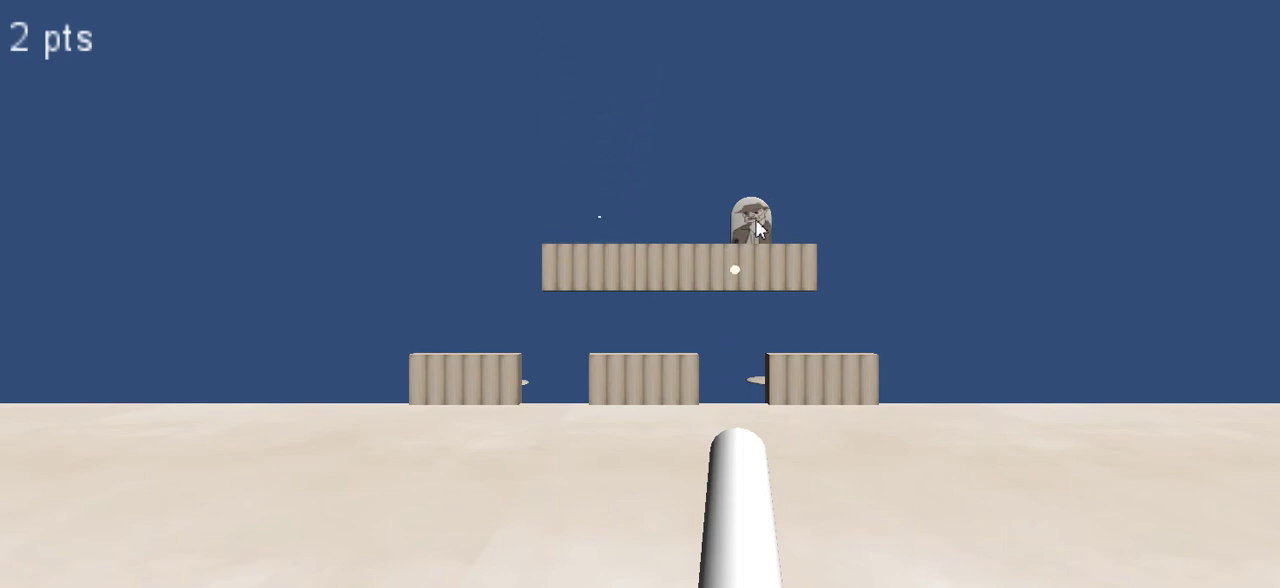
Hit the right target on the top wall and the one behind the left wall
left_click(704, 286)
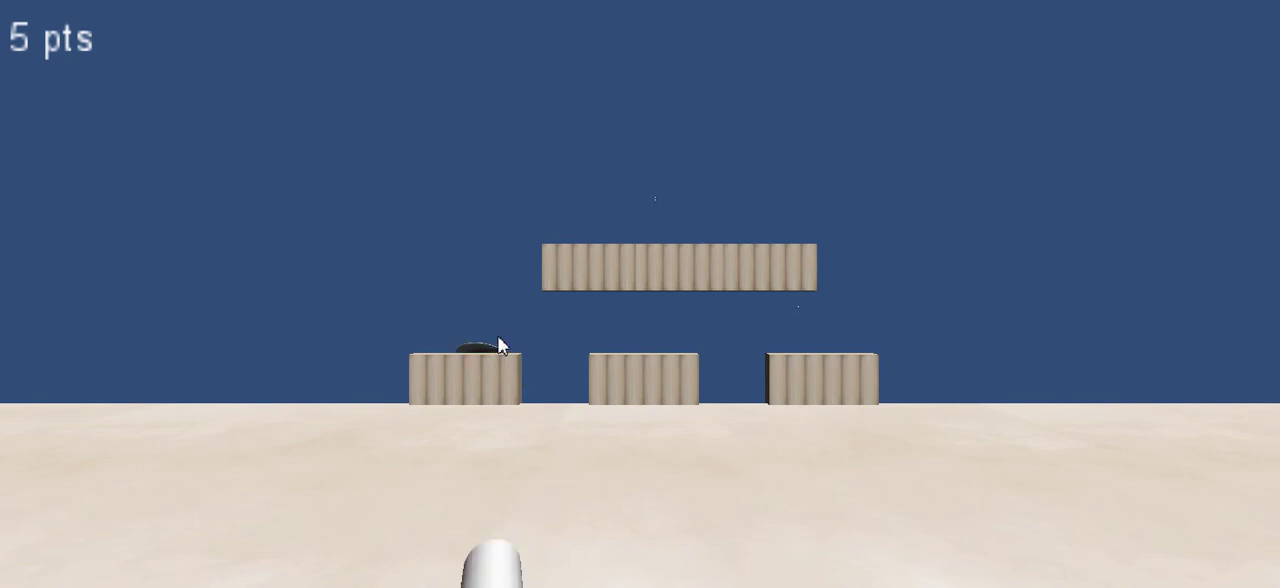
left_click(498, 336)
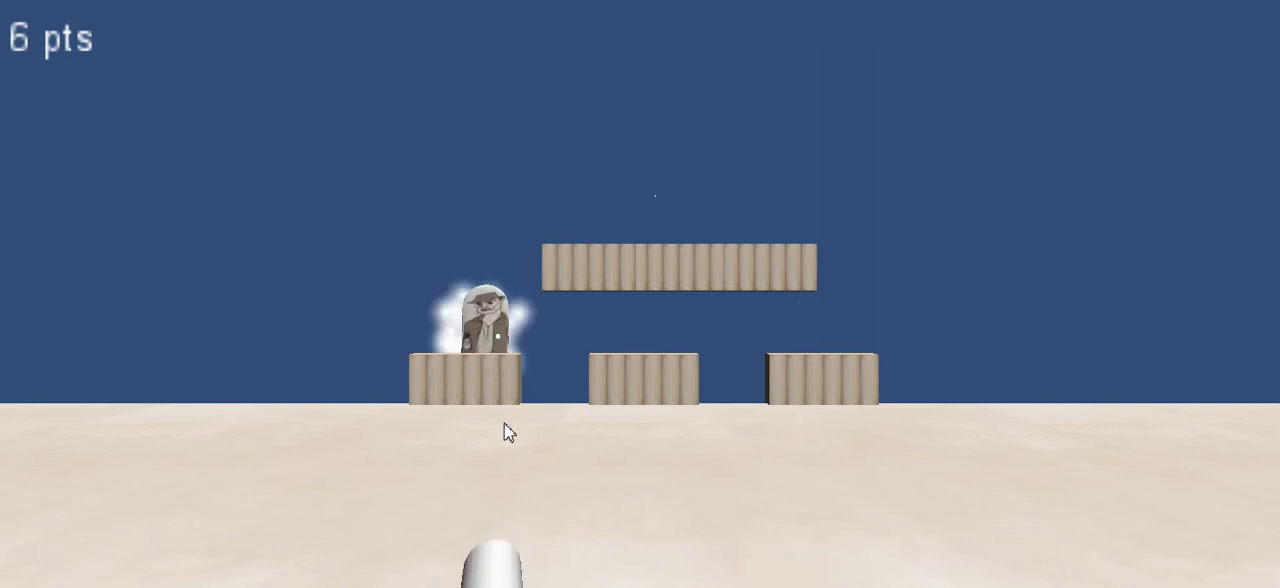